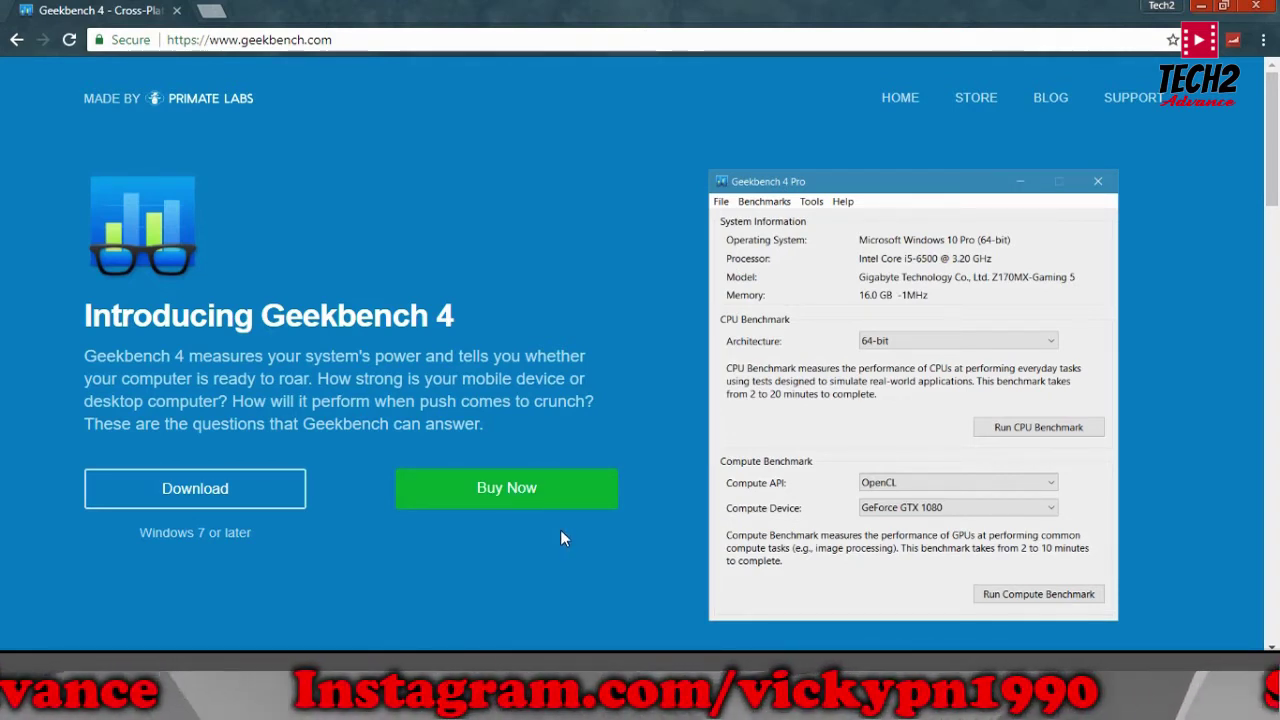
- Download Geekbench 4 for Windows and continue in tryout mode without entering a license
{"action": "left_click", "coordinate": [190, 497]}
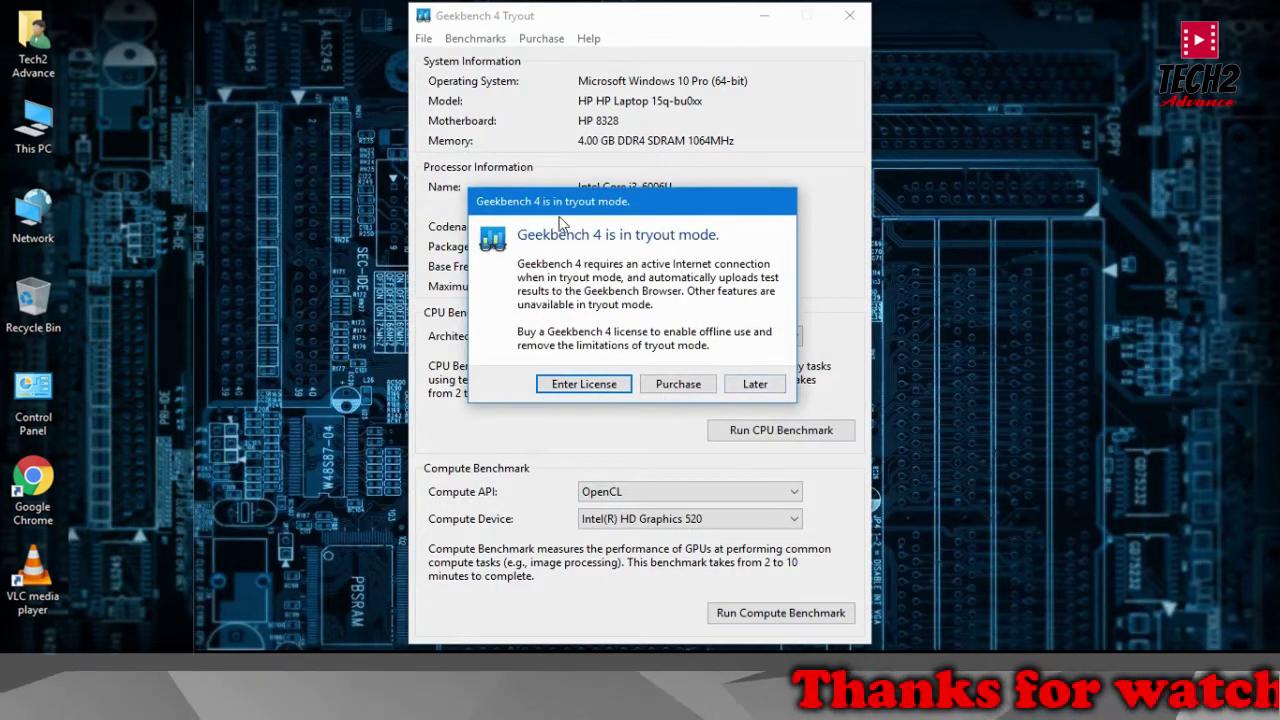
{"action": "left_click_drag", "start_coordinate": [583, 197], "coordinate": [713, 202]}
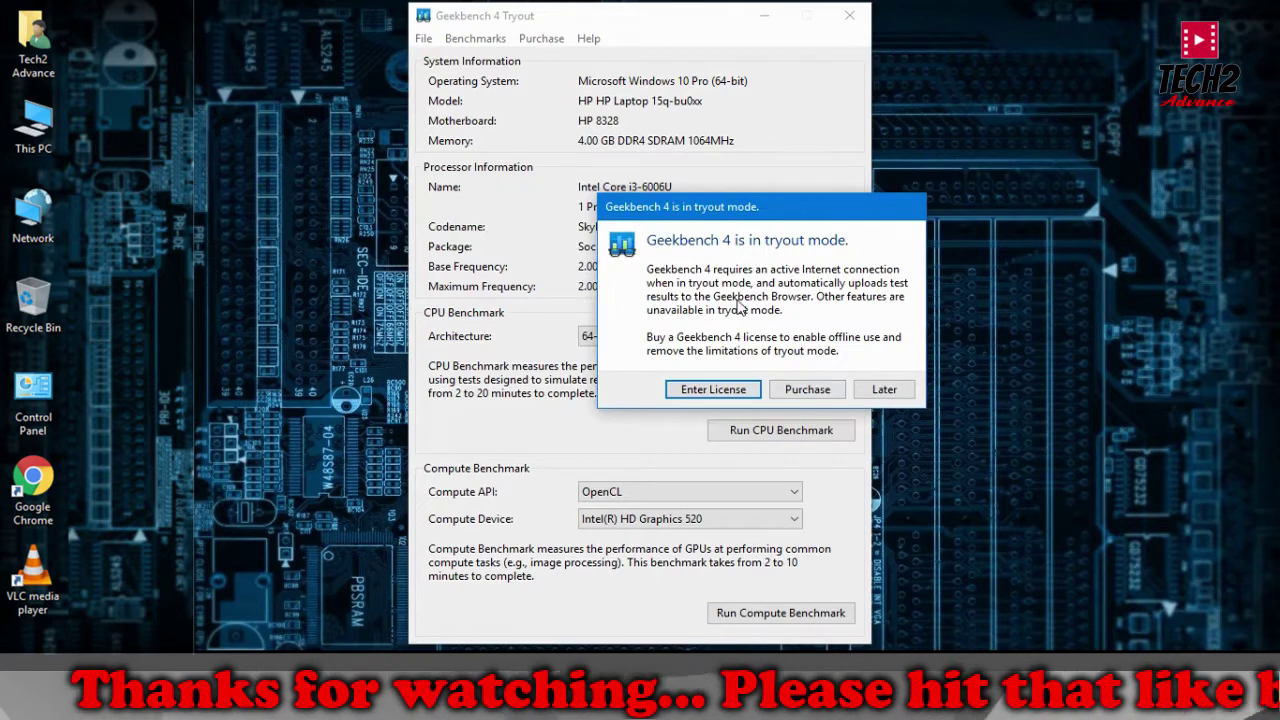
{"action": "left_click", "coordinate": [880, 390]}
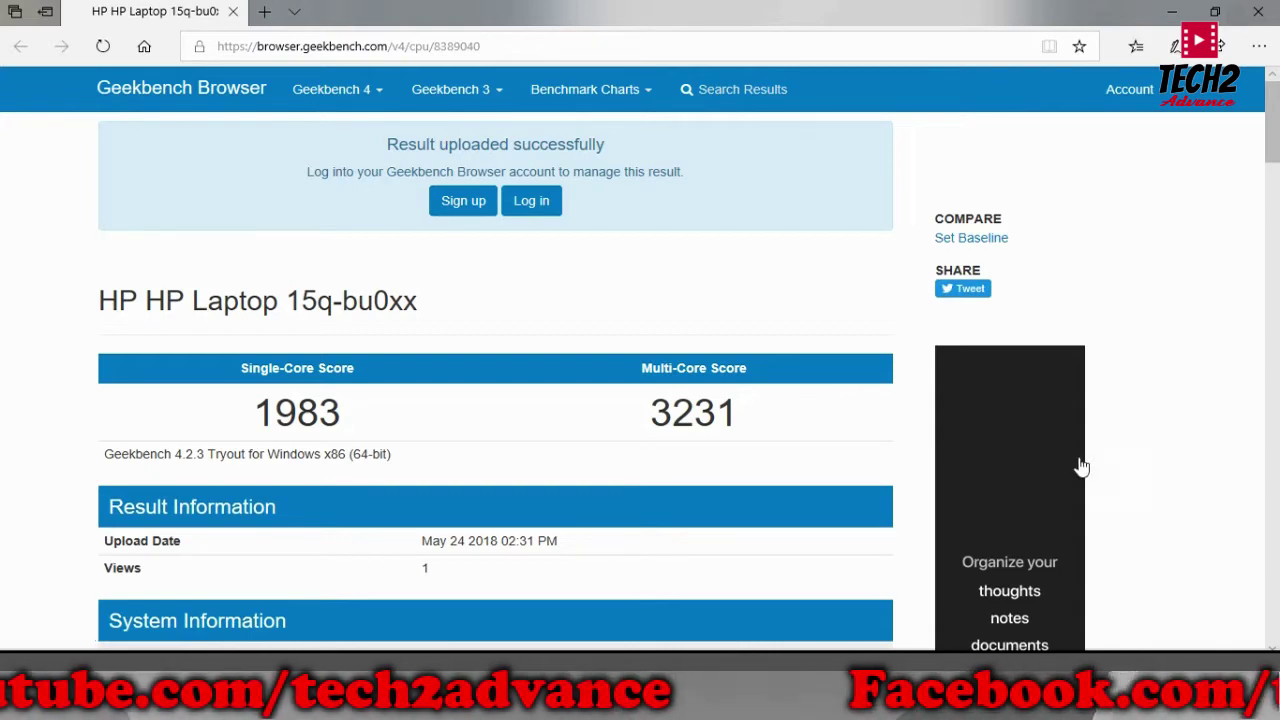
- Capture a screenshot of the single-core and multi-core scores and review the system and processor details of the result
{"action": "scroll", "coordinate": [3, 135], "scroll_direction": "down", "scroll_amount": 1}
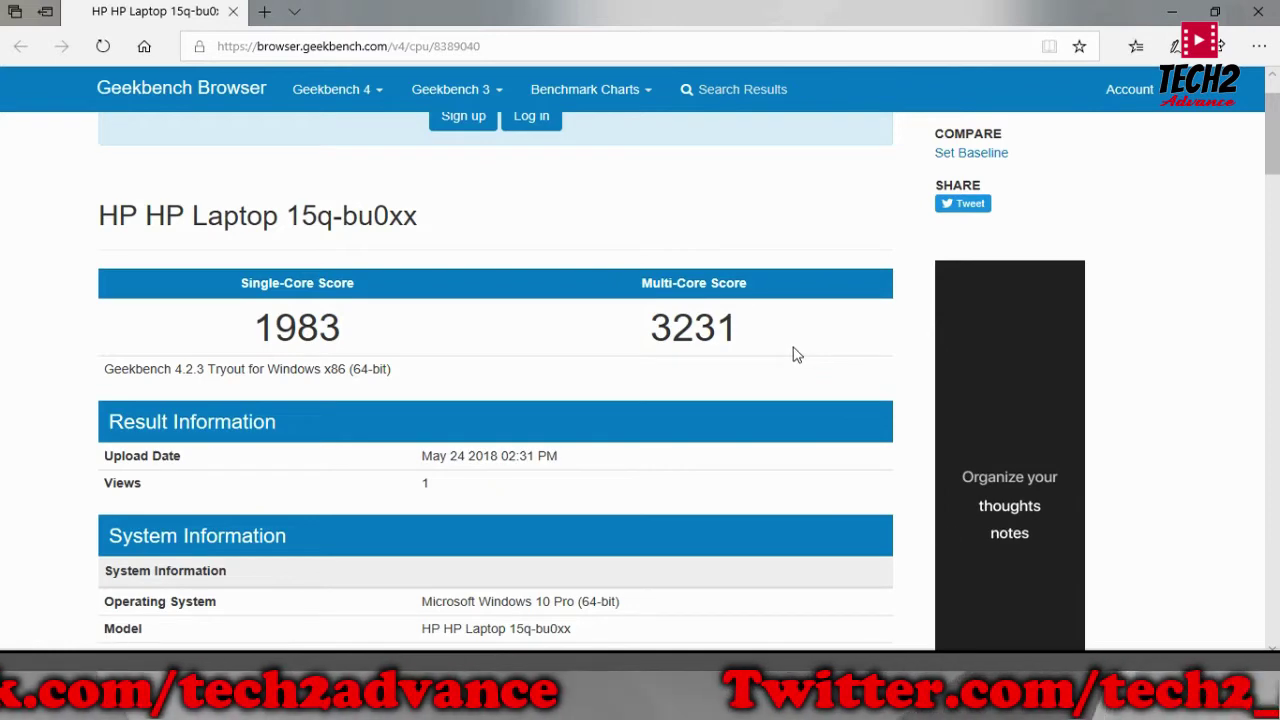
{"action": "scroll", "coordinate": [3, 172], "scroll_direction": "down", "scroll_amount": 1}
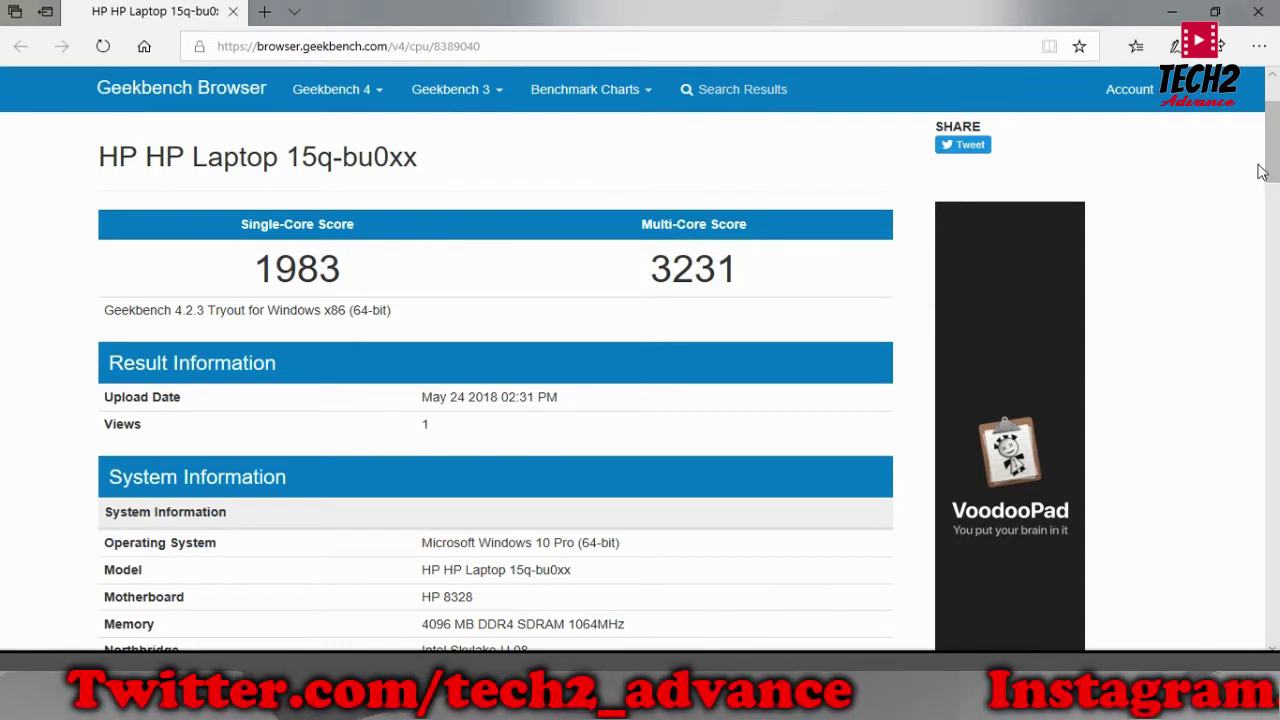
{"action": "key", "text": "Print"}
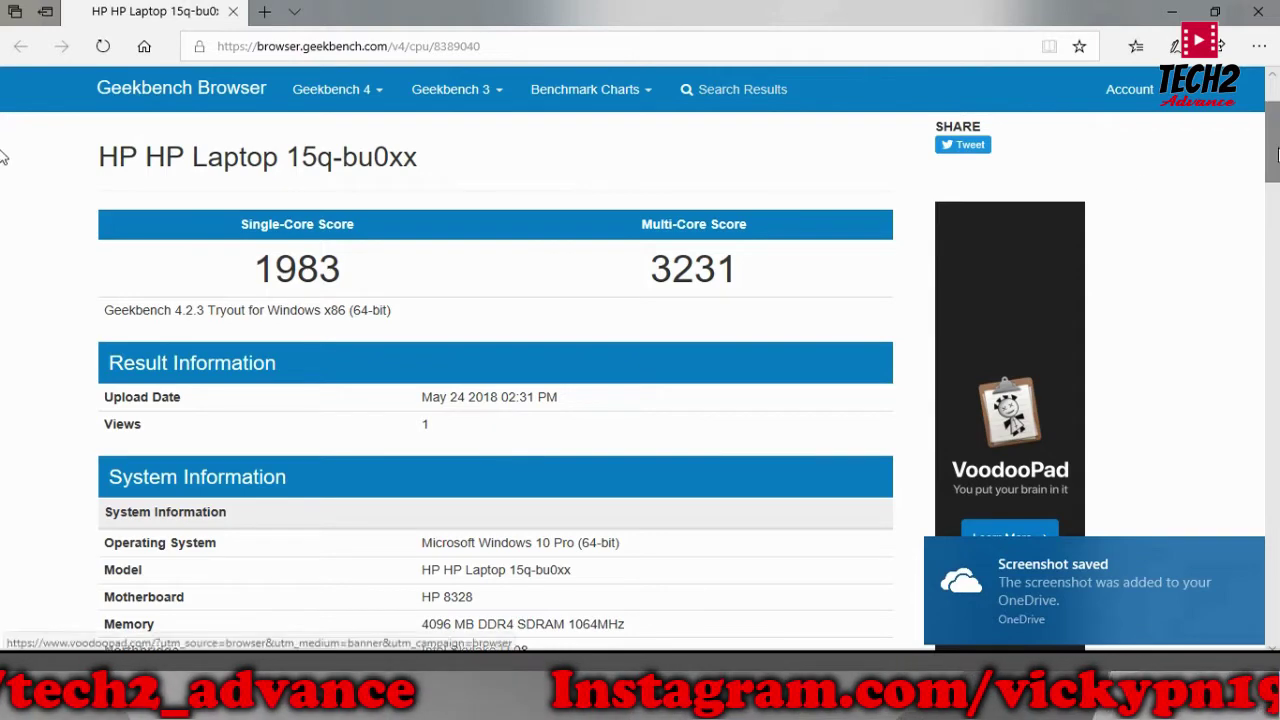
{"action": "scroll", "coordinate": [1272, 228], "scroll_direction": "down", "scroll_amount": 6}
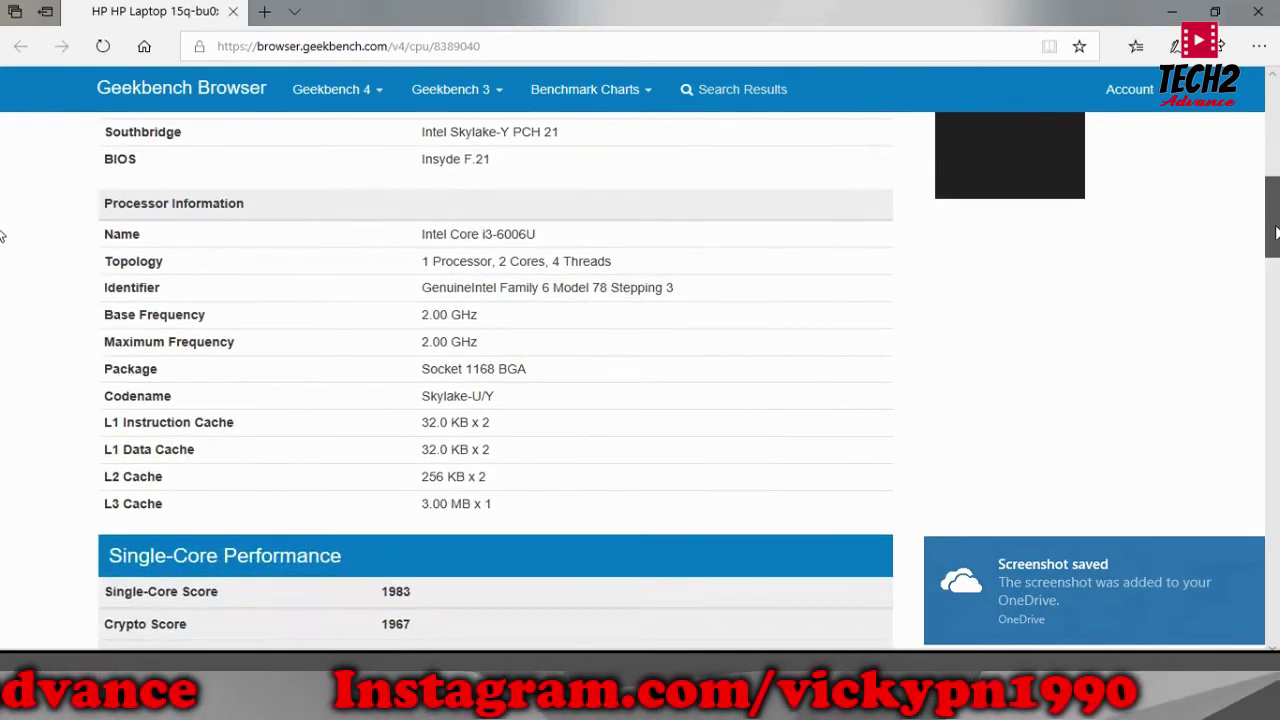
{"action": "left_click_drag", "start_coordinate": [1275, 232], "coordinate": [1277, 287]}
{"action": "scroll", "coordinate": [1005, 230], "scroll_direction": "up", "scroll_amount": 10}
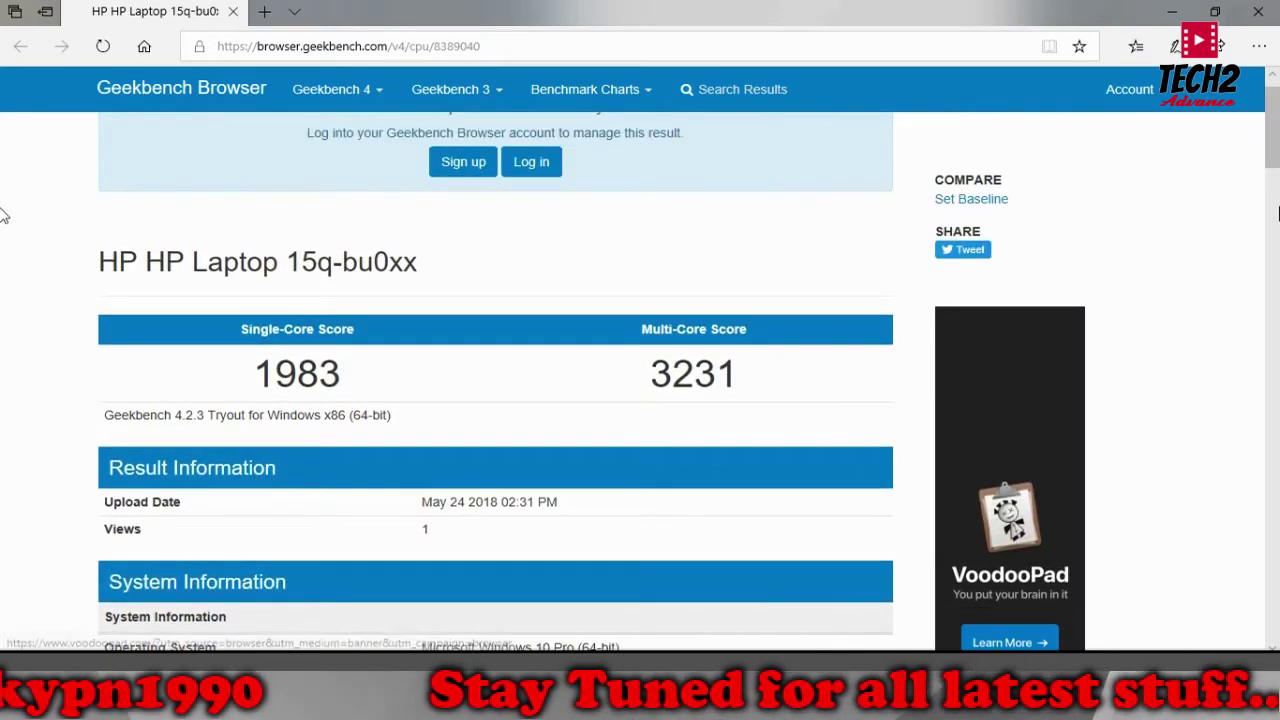
{"action": "scroll", "coordinate": [3, 200], "scroll_direction": "up", "scroll_amount": 1}
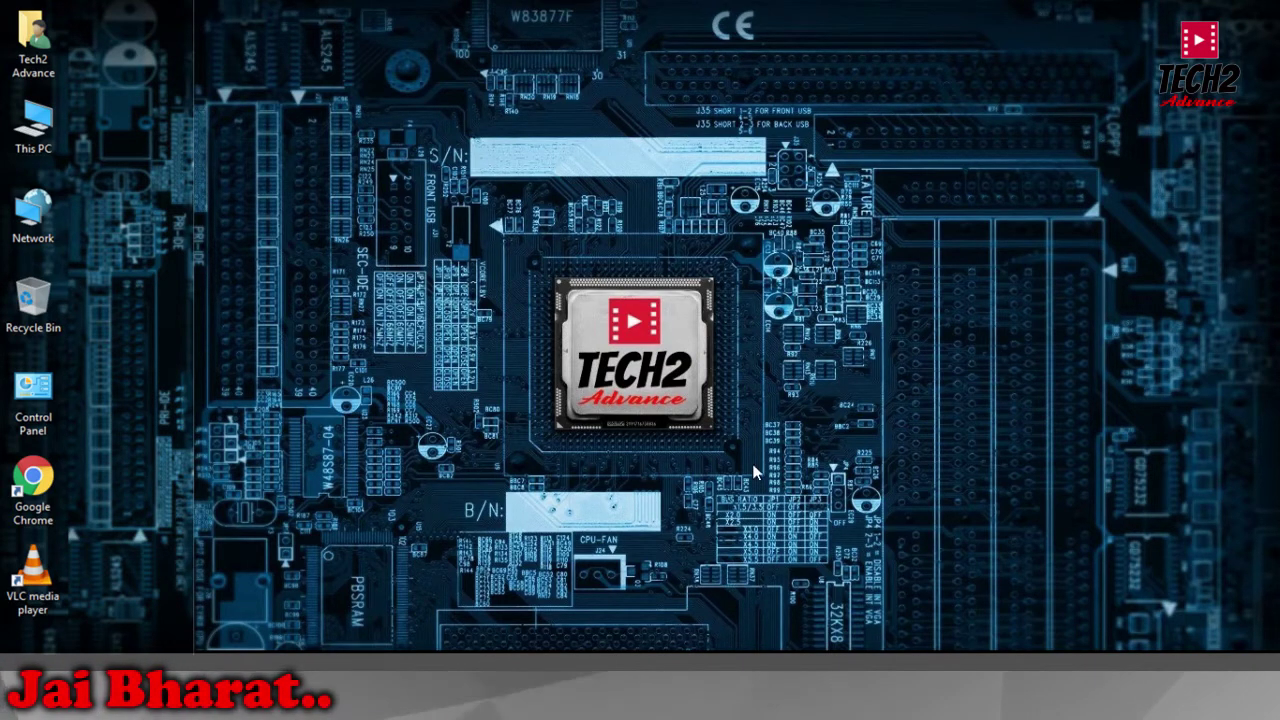
- Run Performance Monitor from Windows Administrative Tools as administrator
{"action": "key", "text": "super"}
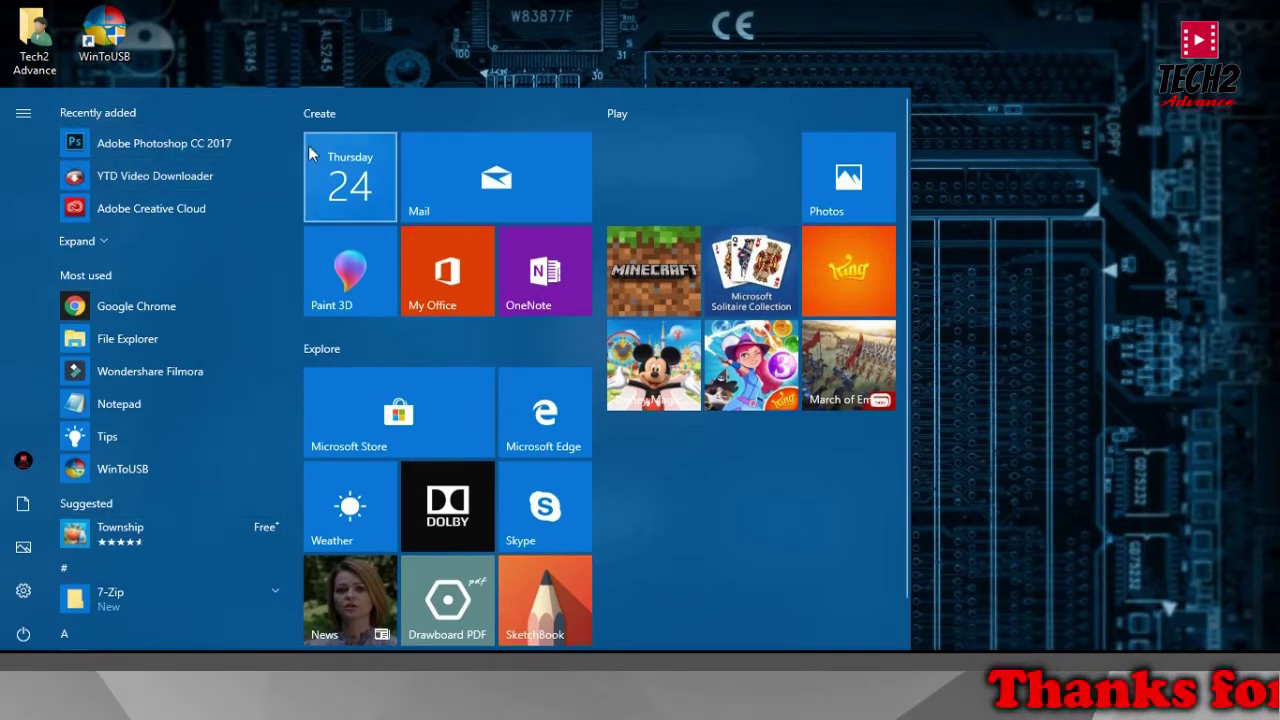
{"action": "left_click_drag", "start_coordinate": [294, 176], "coordinate": [288, 582]}
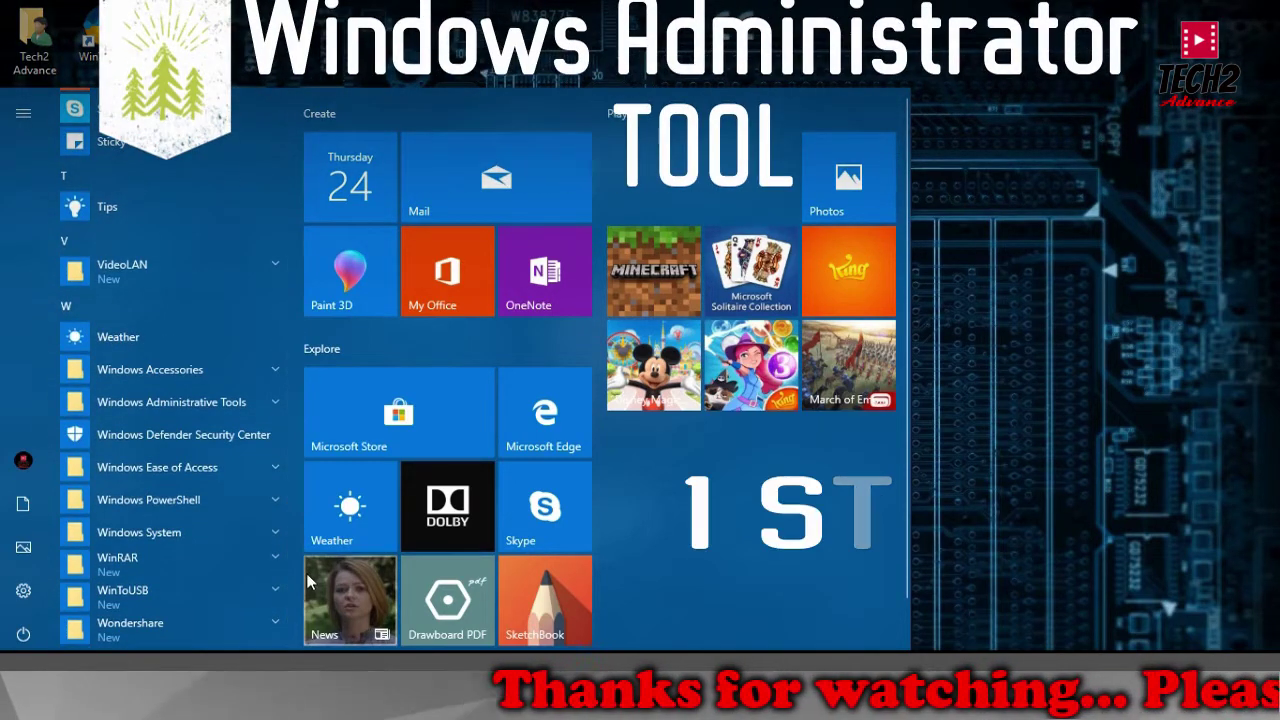
{"action": "left_click", "coordinate": [261, 403]}
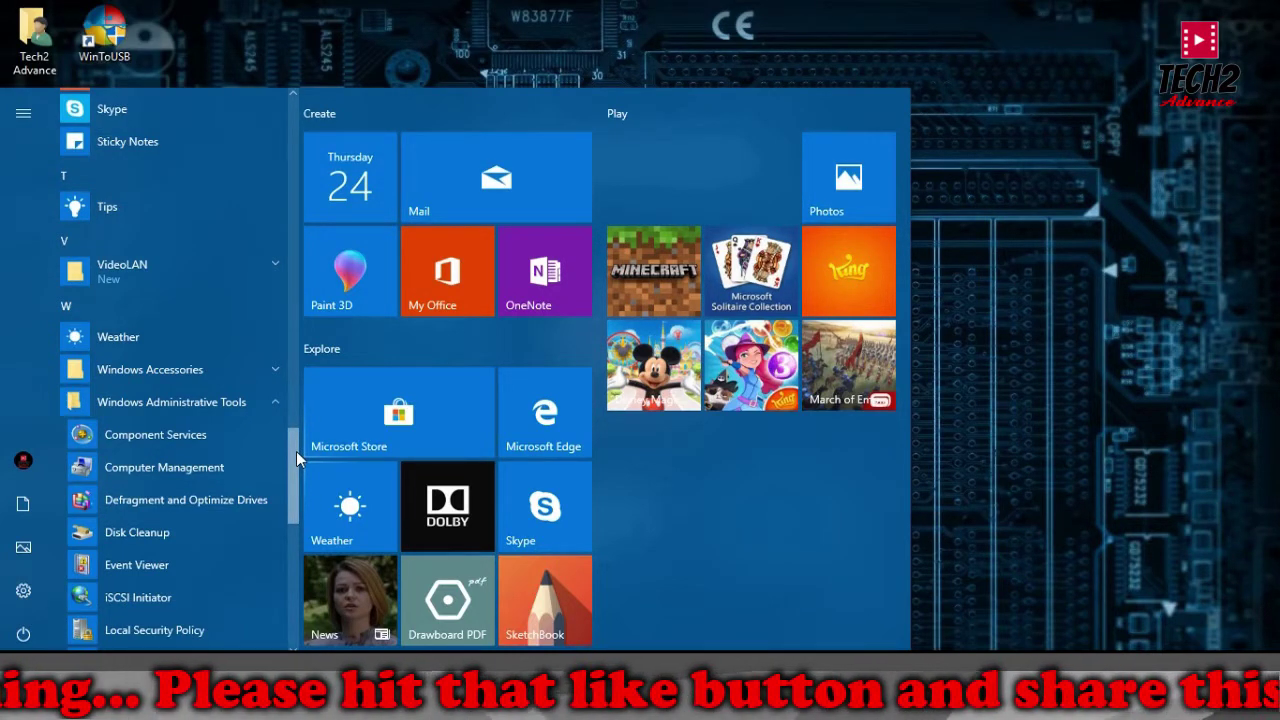
{"action": "scroll", "coordinate": [296, 451], "scroll_direction": "down", "scroll_amount": 3}
{"action": "scroll", "coordinate": [291, 495], "scroll_direction": "down", "scroll_amount": 8}
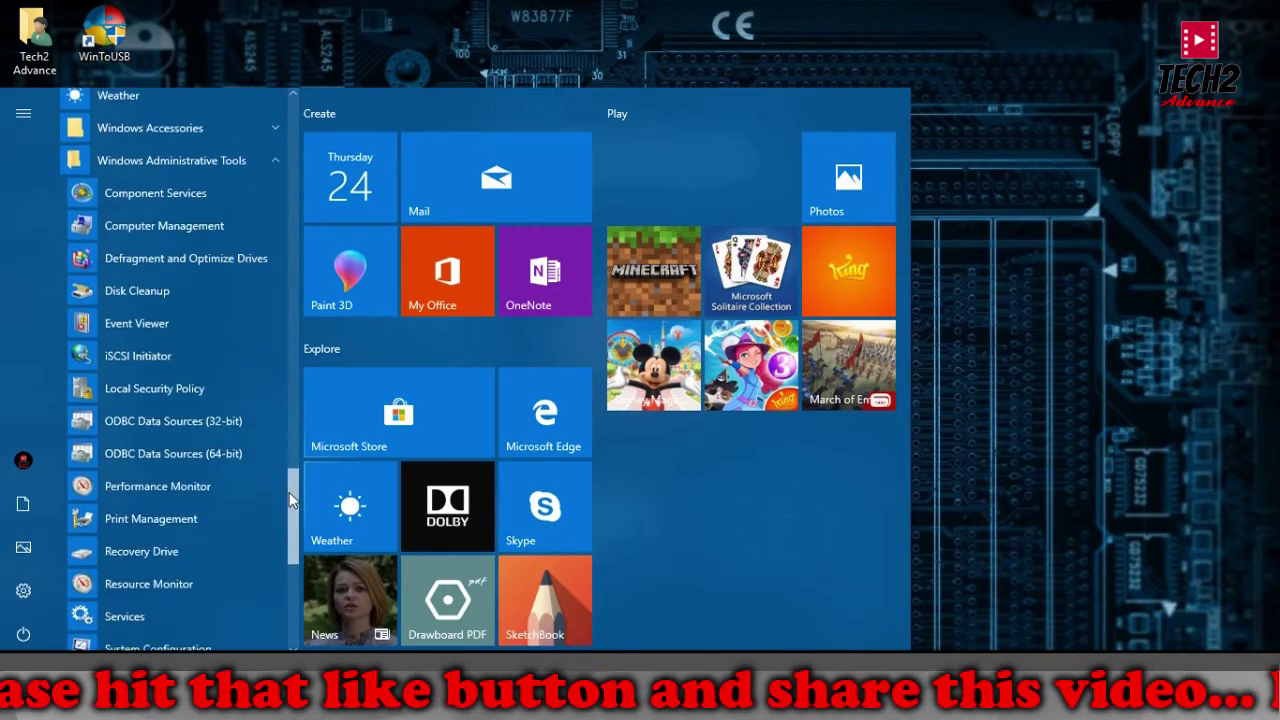
{"action": "scroll", "coordinate": [291, 549], "scroll_direction": "down", "scroll_amount": 6}
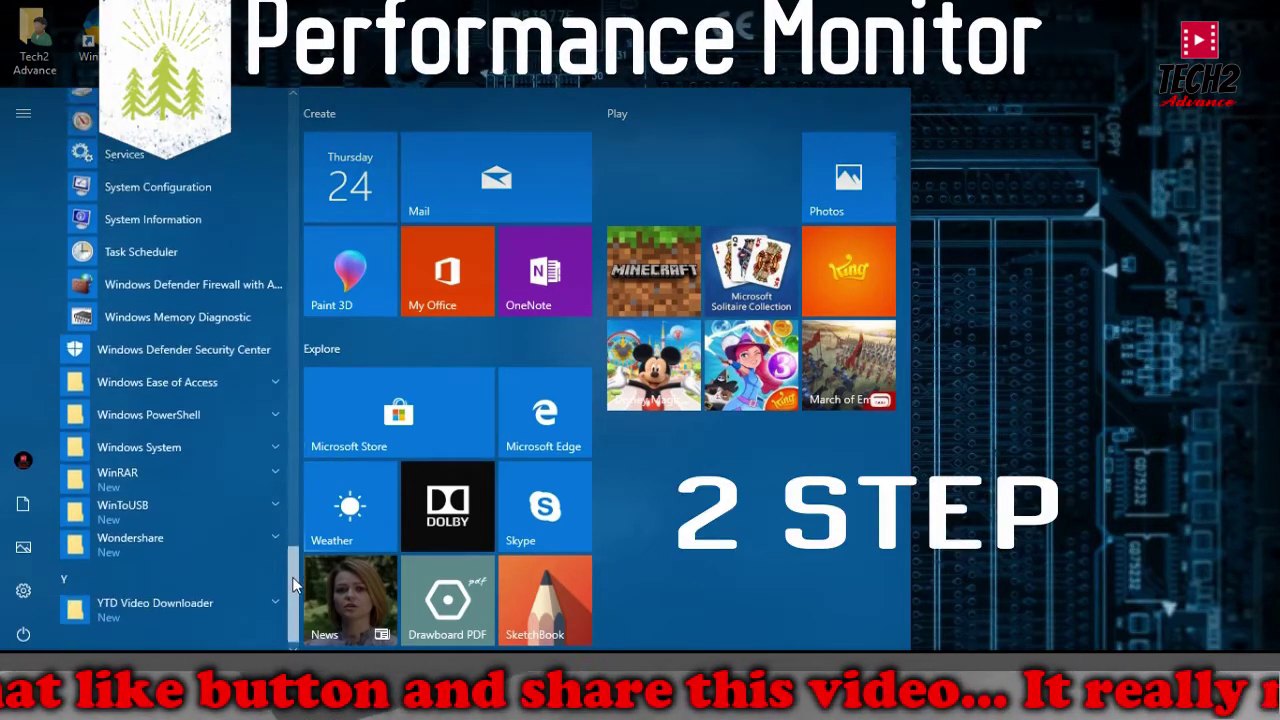
{"action": "scroll", "coordinate": [300, 522], "scroll_direction": "up", "scroll_amount": 8}
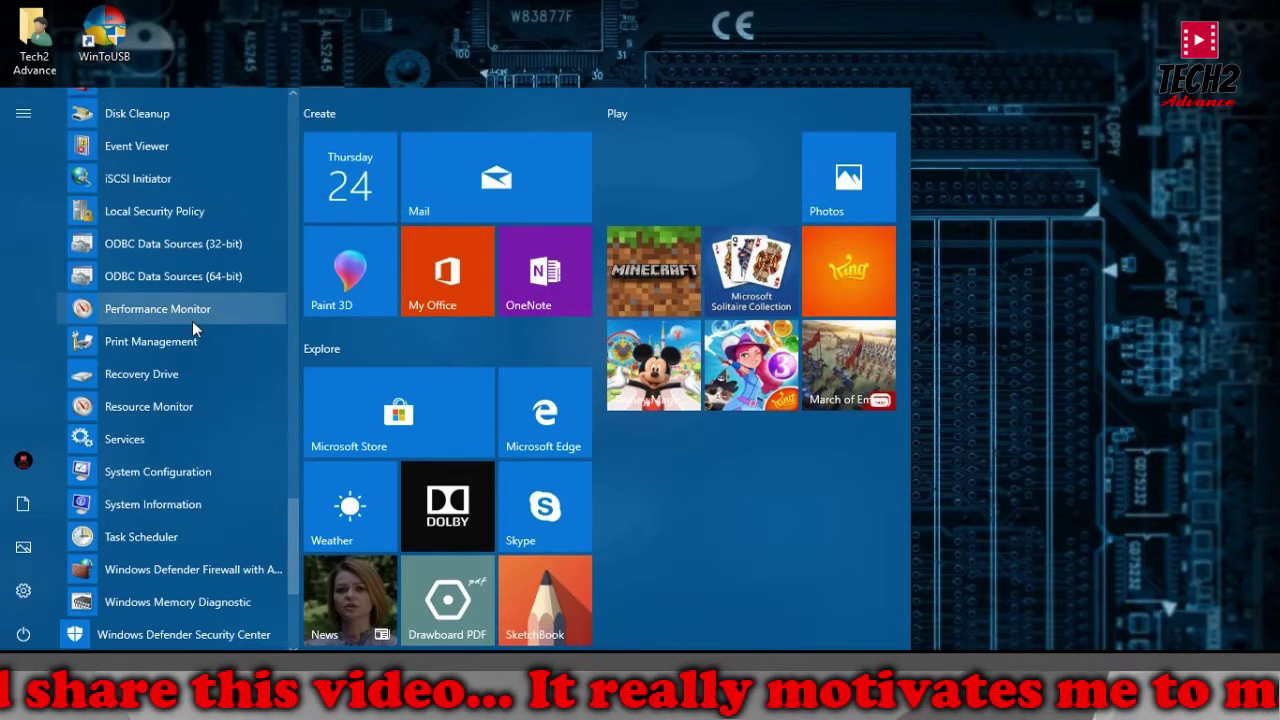
{"action": "right_click", "coordinate": [193, 322]}
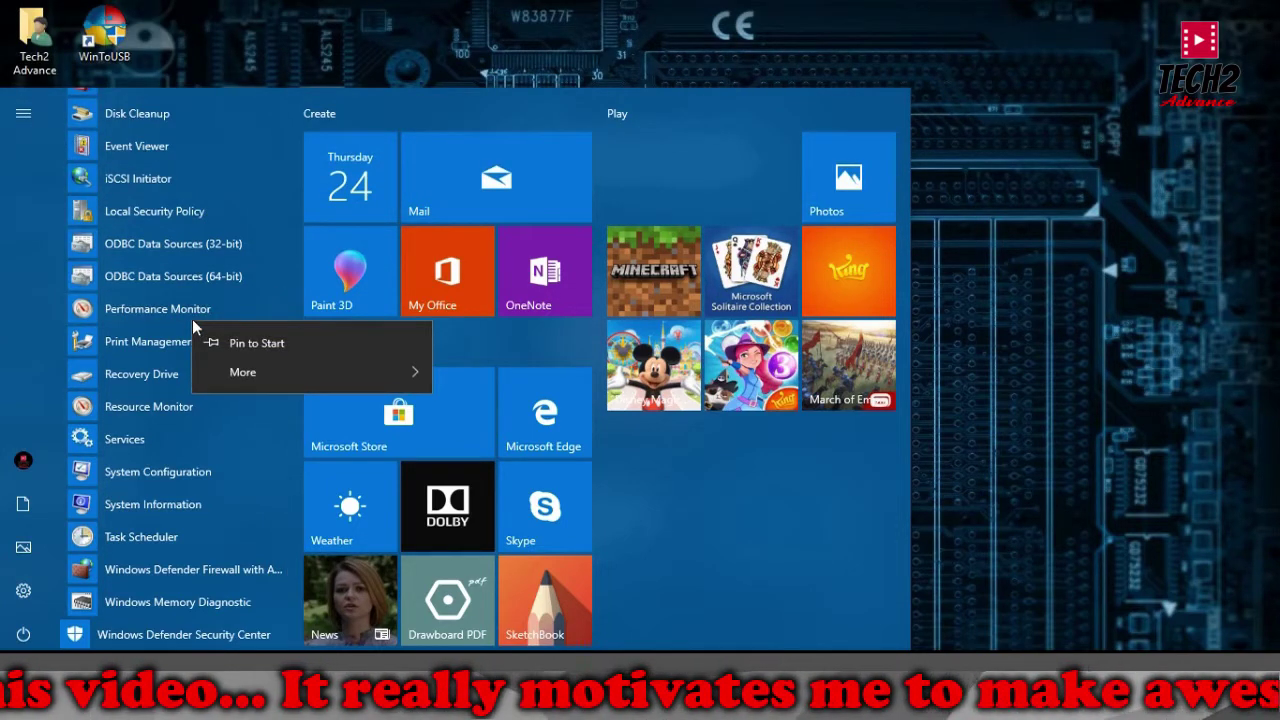
{"action": "left_click", "coordinate": [243, 372]}
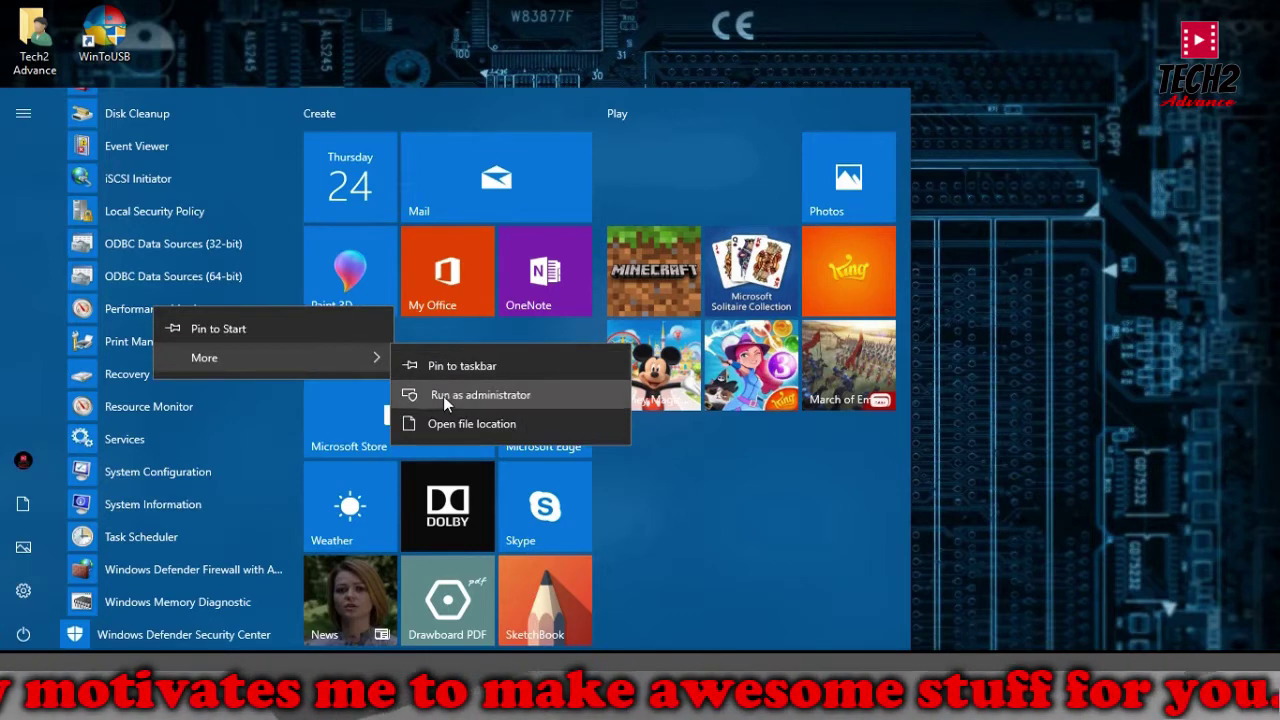
{"action": "left_click", "coordinate": [443, 396]}
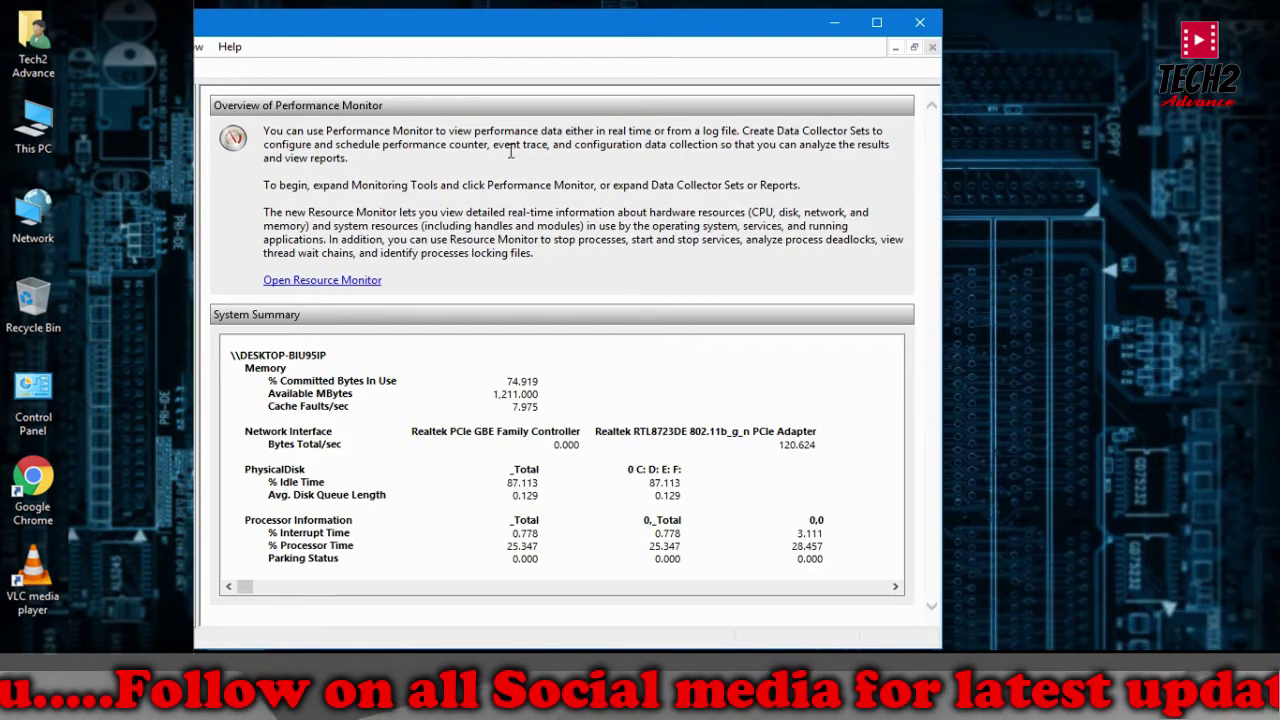
- Start a new data collector set in the User Defined group of Data Collector Sets
{"action": "left_click_drag", "start_coordinate": [466, 36], "coordinate": [618, 35]}
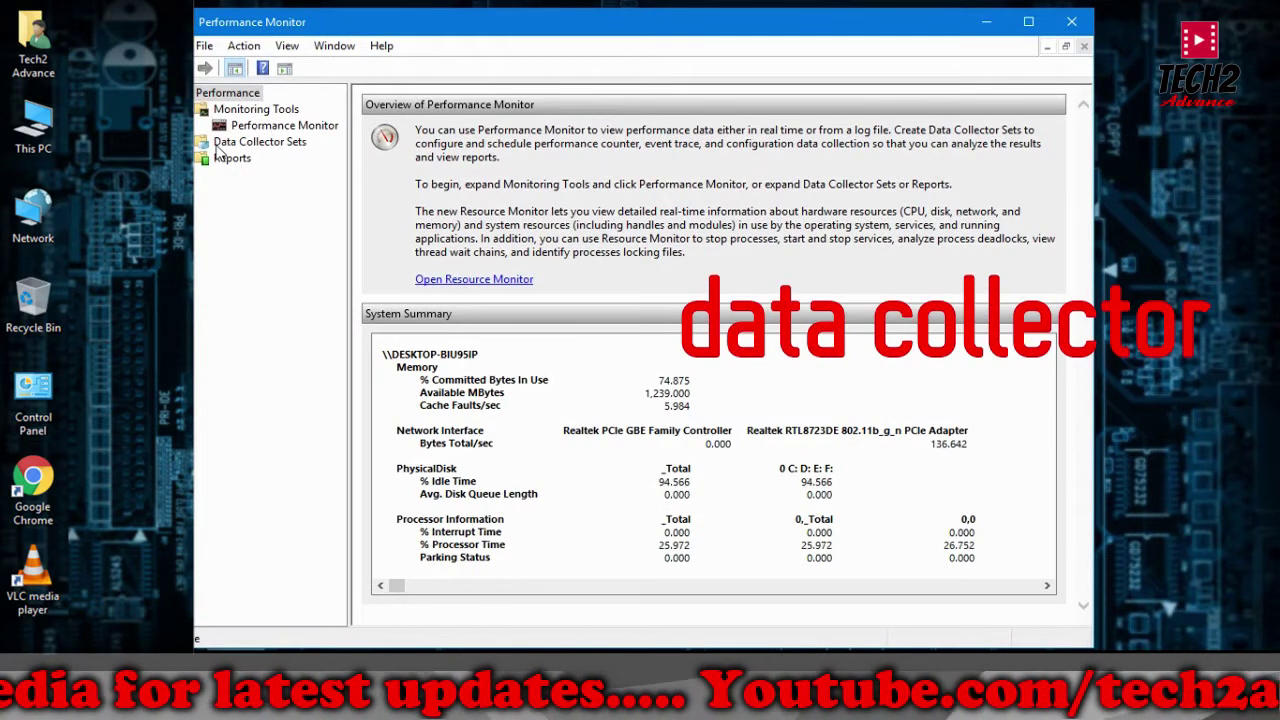
{"action": "left_click", "coordinate": [202, 142]}
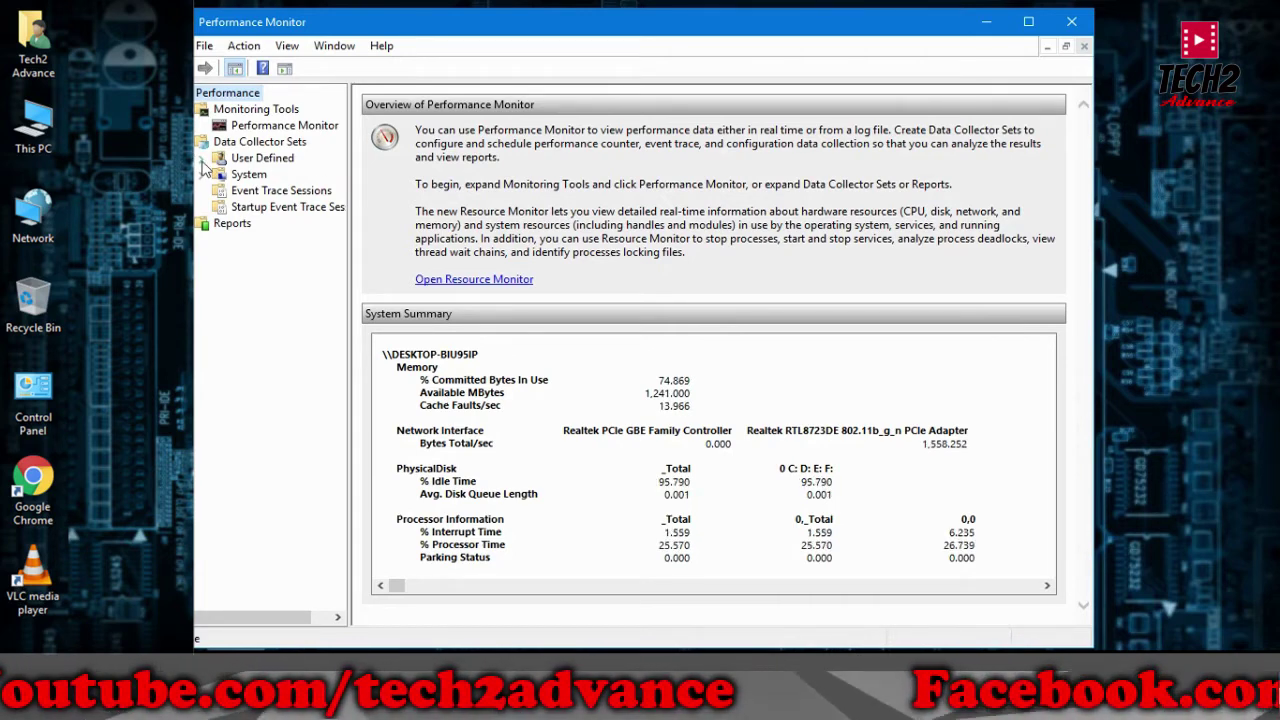
{"action": "left_click", "coordinate": [256, 160]}
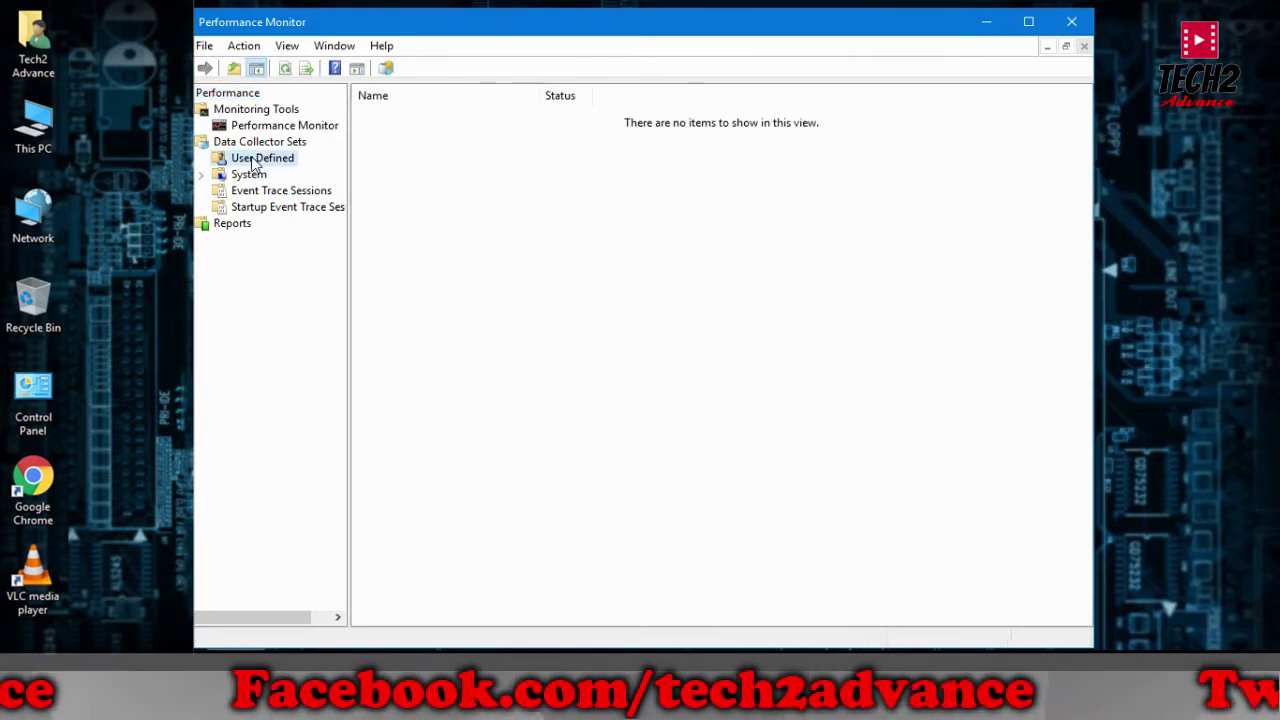
{"action": "right_click", "coordinate": [487, 189]}
{"action": "mouse_move", "coordinate": [533, 200]}
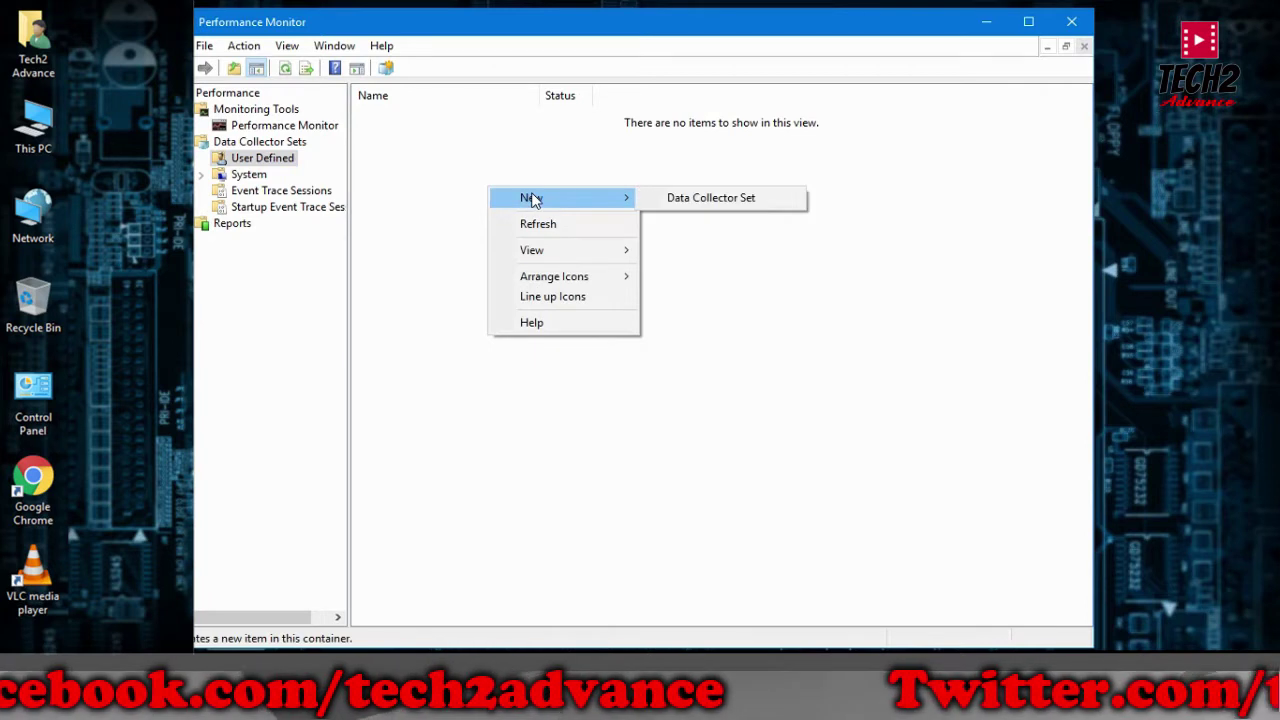
{"action": "left_click", "coordinate": [676, 199]}
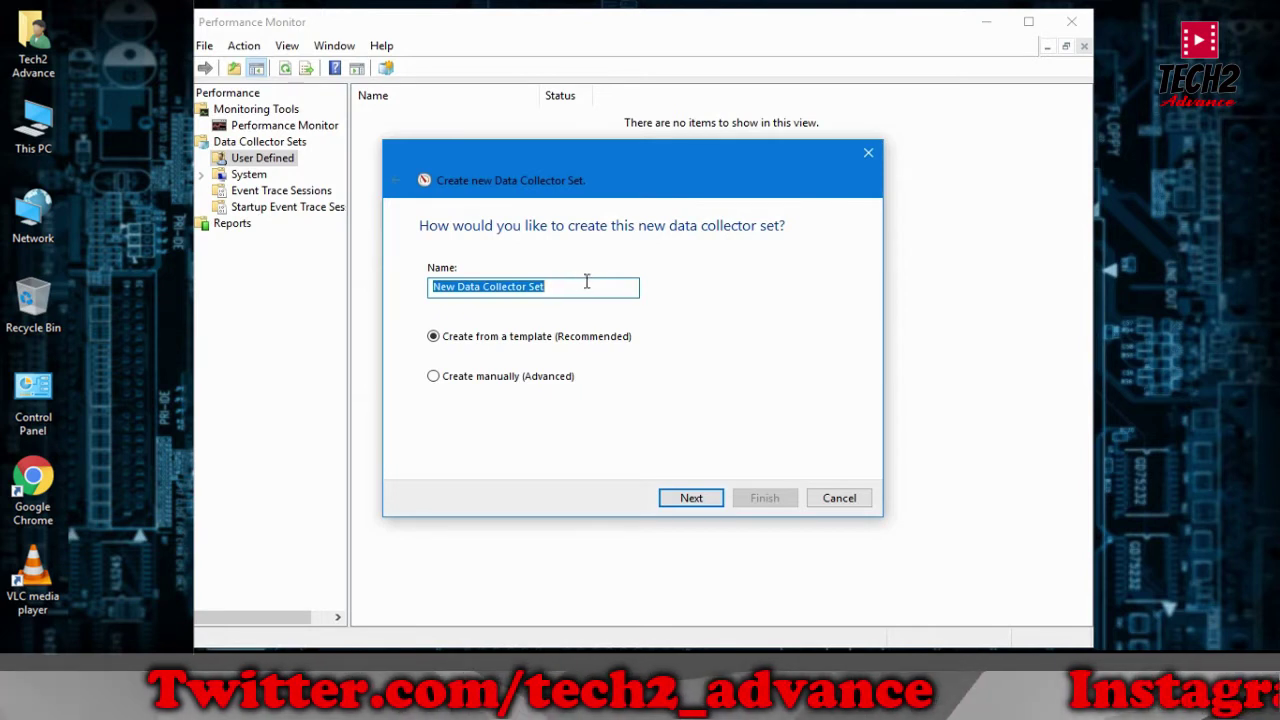
- Name the data collector set CPU and choose to create it manually (Advanced)
{"action": "type", "text": "cpu"}
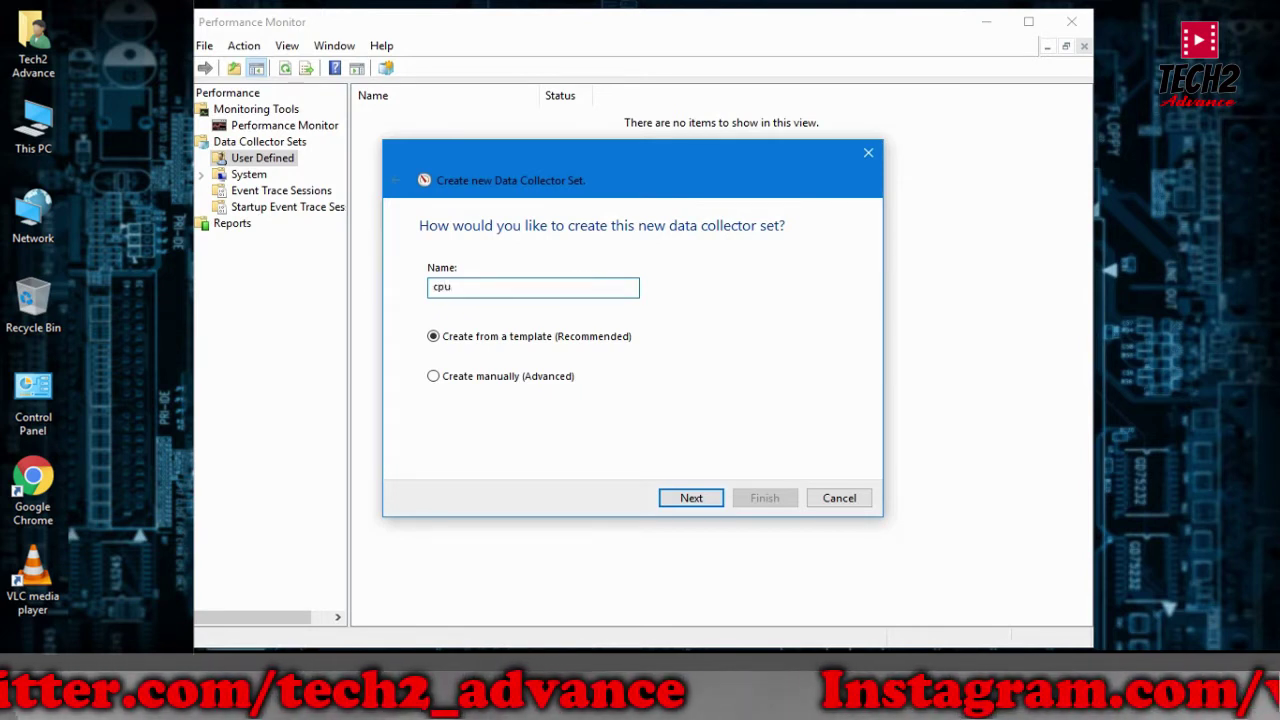
{"action": "key", "text": "BackSpace"}
{"action": "key", "text": "BackSpace"}
{"action": "key", "text": "BackSpace"}
{"action": "type", "text": "CPU"}
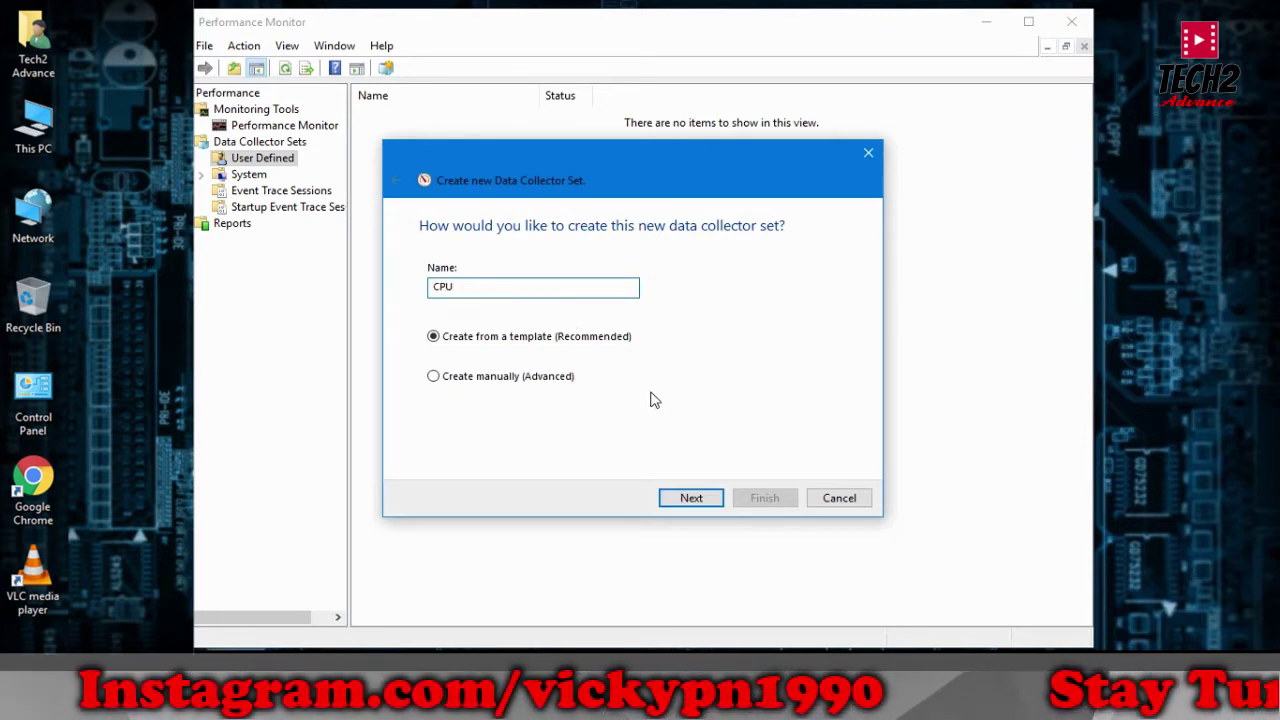
{"action": "left_click", "coordinate": [436, 383]}
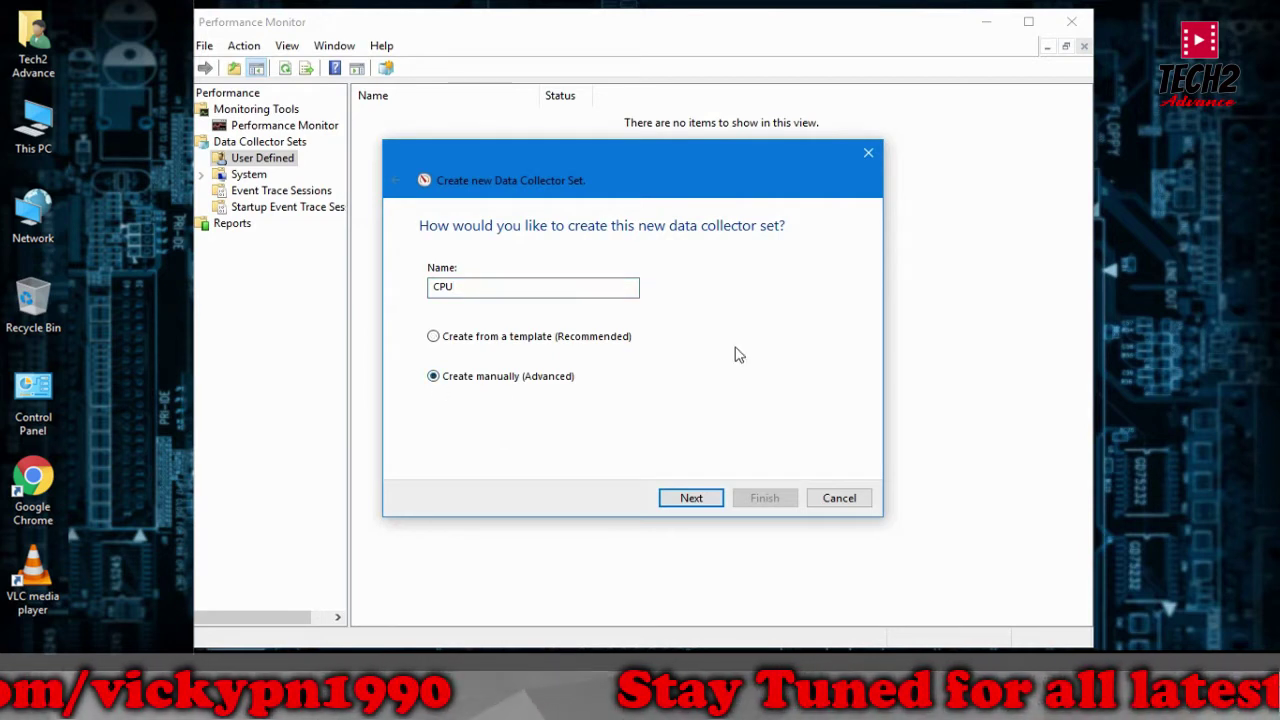
{"action": "left_click", "coordinate": [689, 497]}
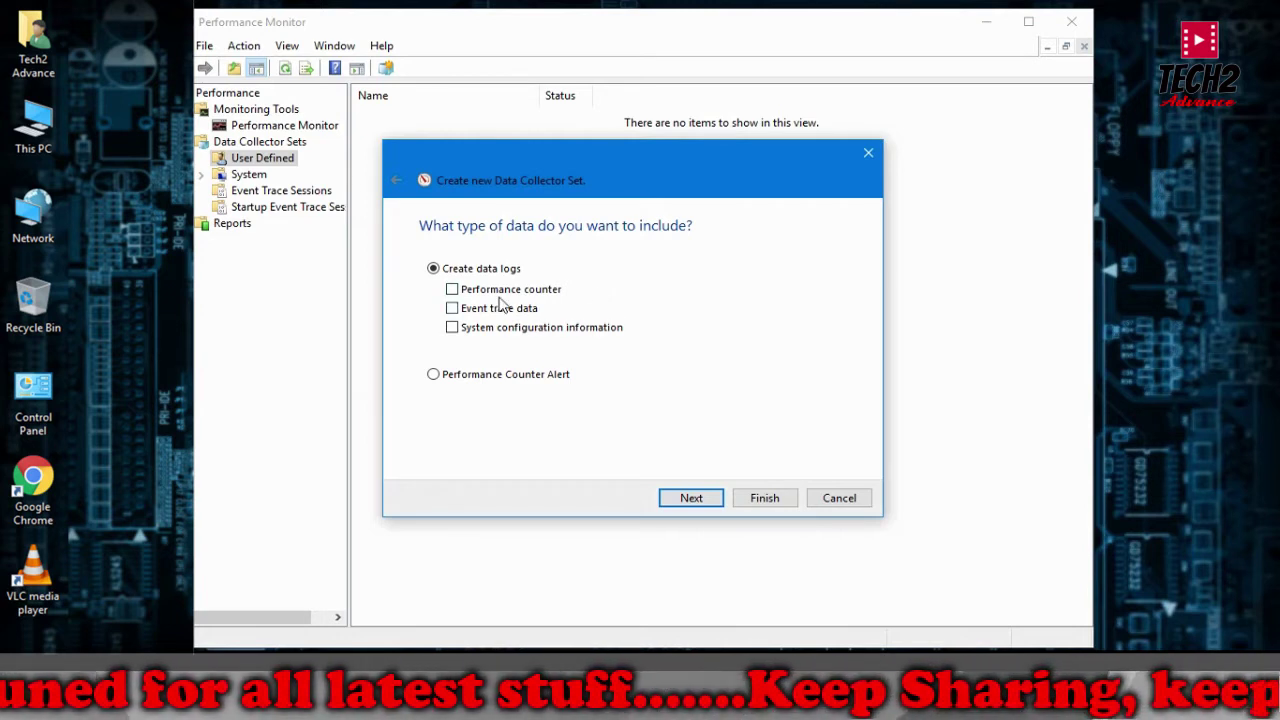
- Include performance counter data logs in the set and add all Processor counters for instance 3
{"action": "left_click", "coordinate": [452, 290]}
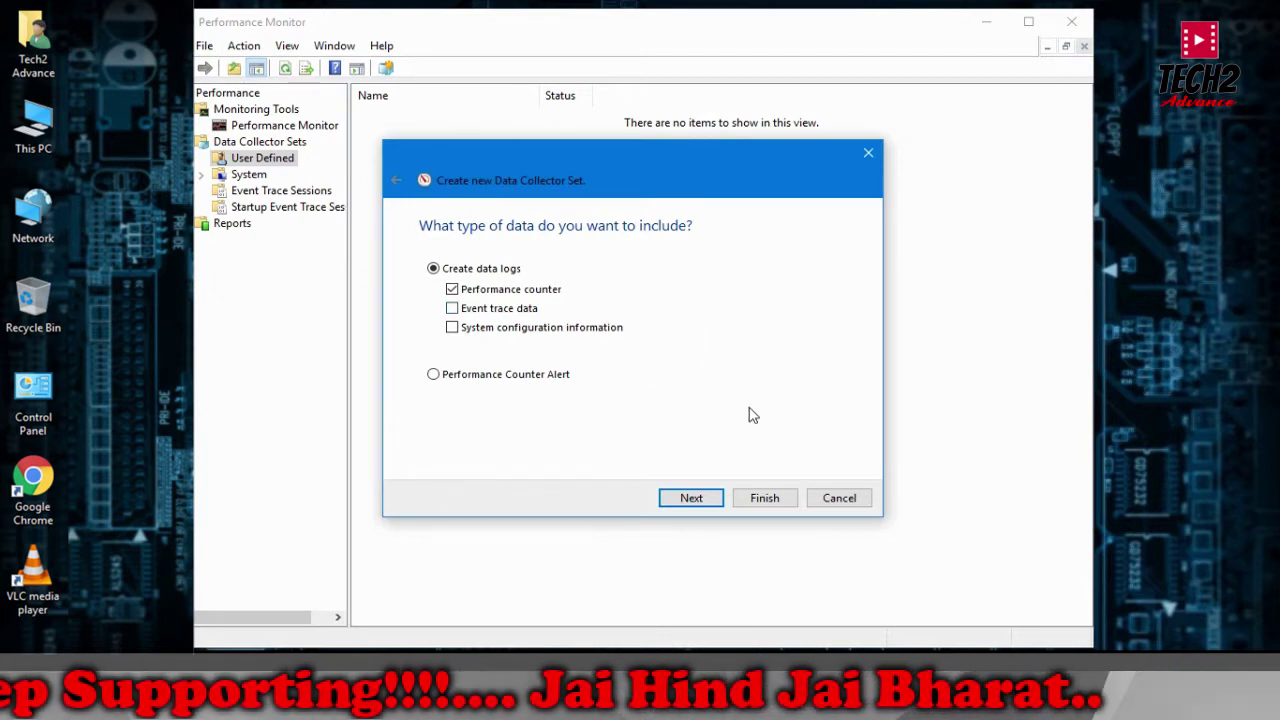
{"action": "left_click", "coordinate": [706, 498]}
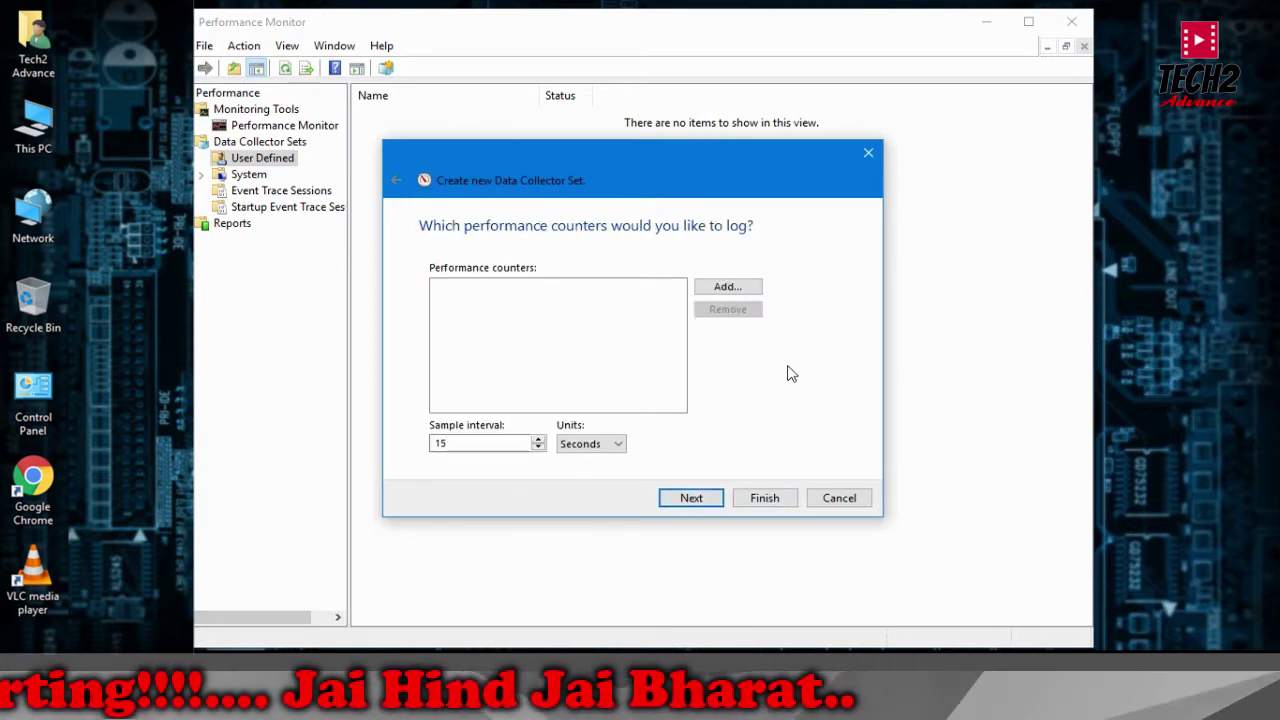
{"action": "left_click", "coordinate": [734, 290]}
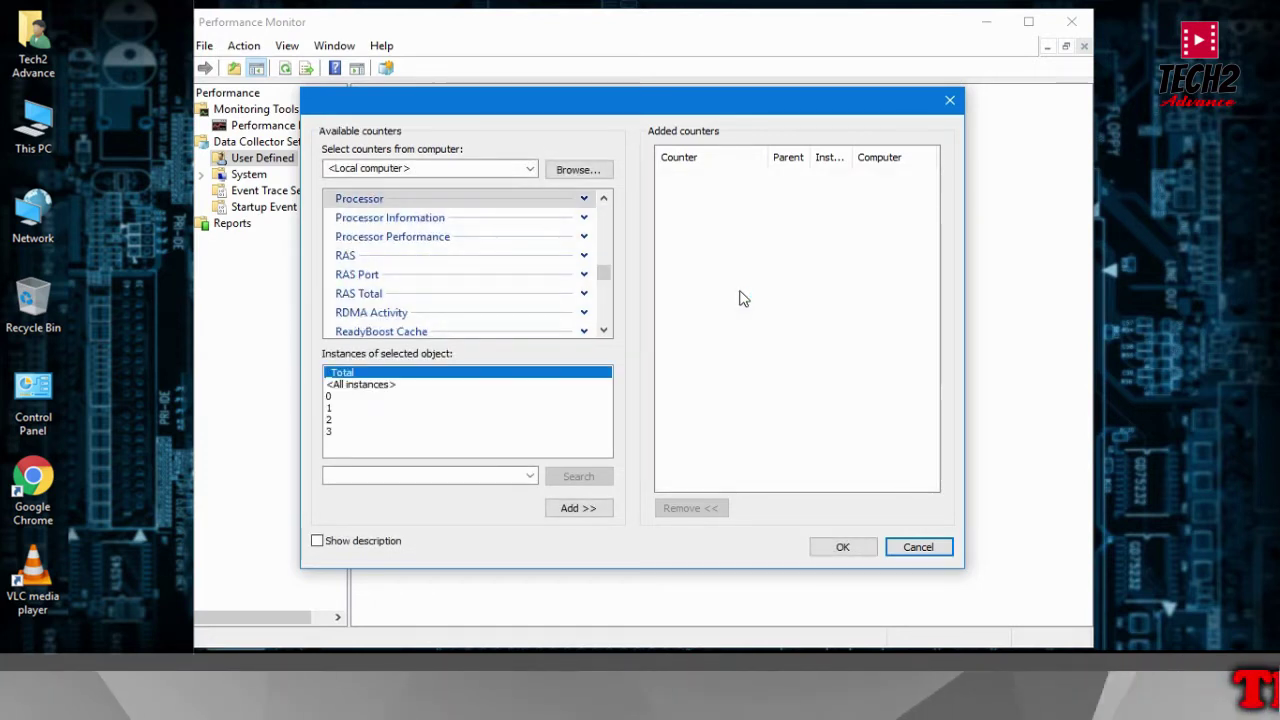
{"action": "left_click", "coordinate": [1155, 535]}
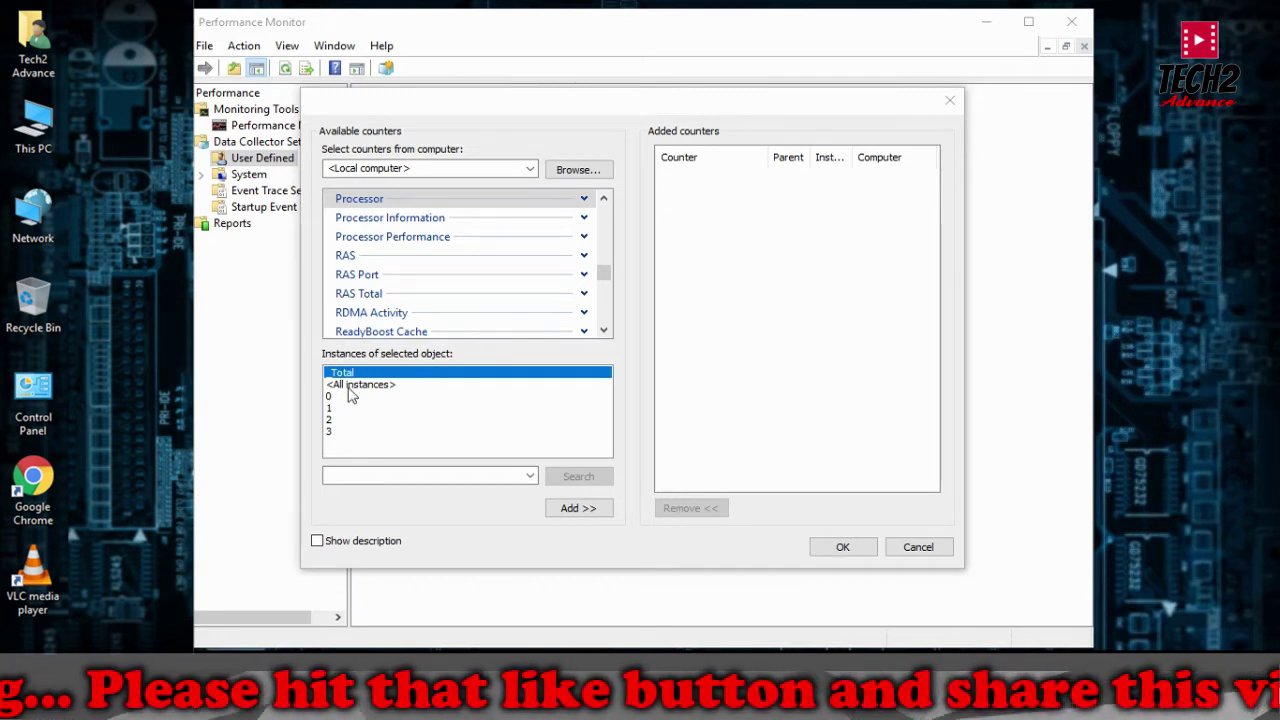
{"action": "left_click", "coordinate": [330, 432]}
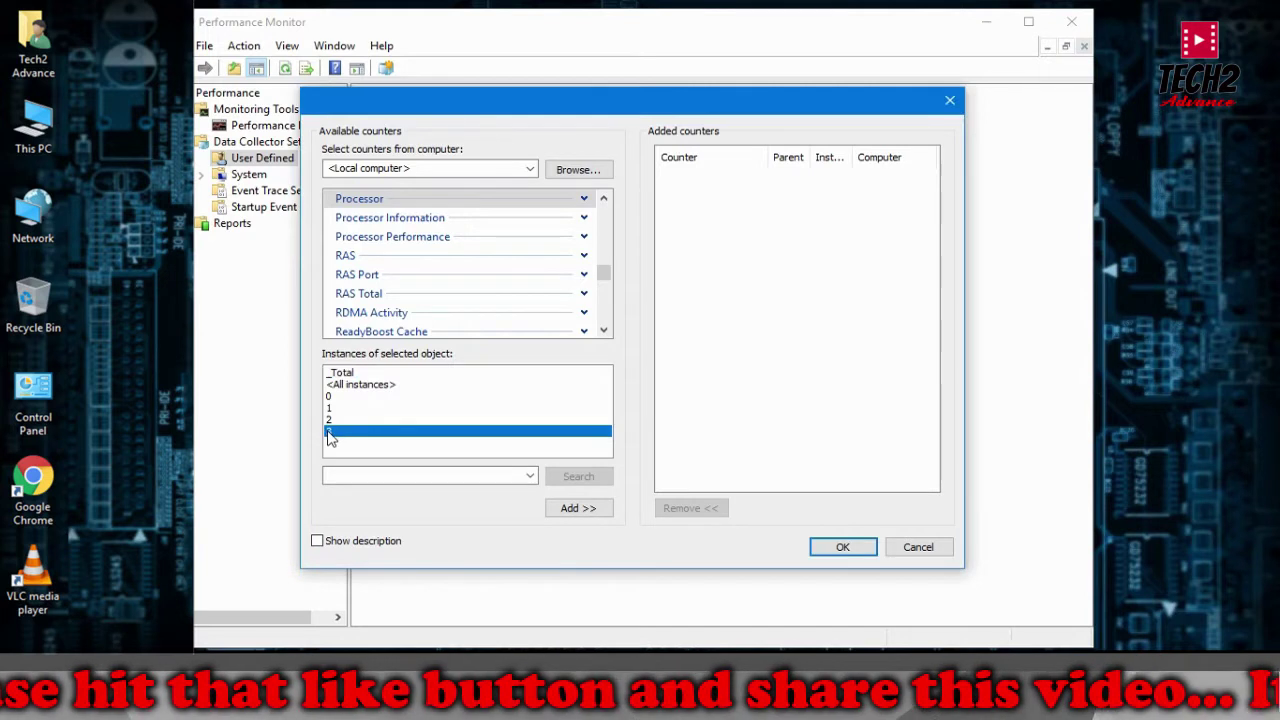
{"action": "left_click", "coordinate": [589, 510]}
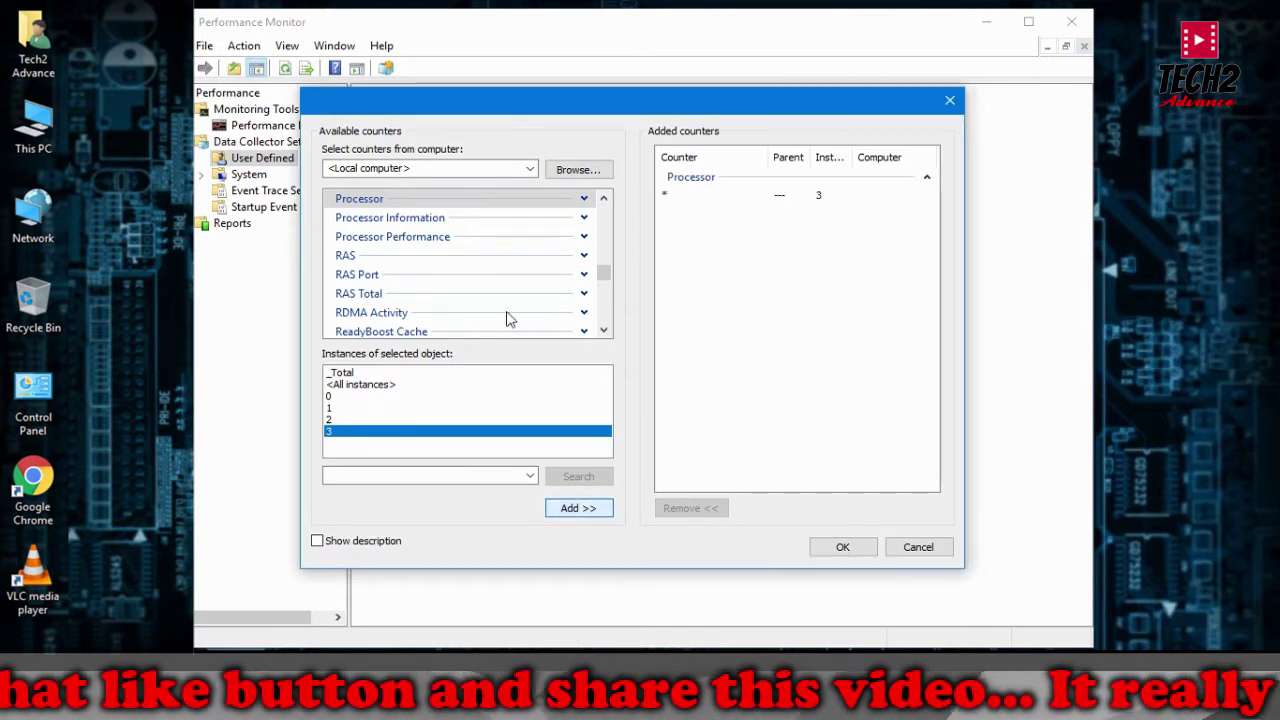